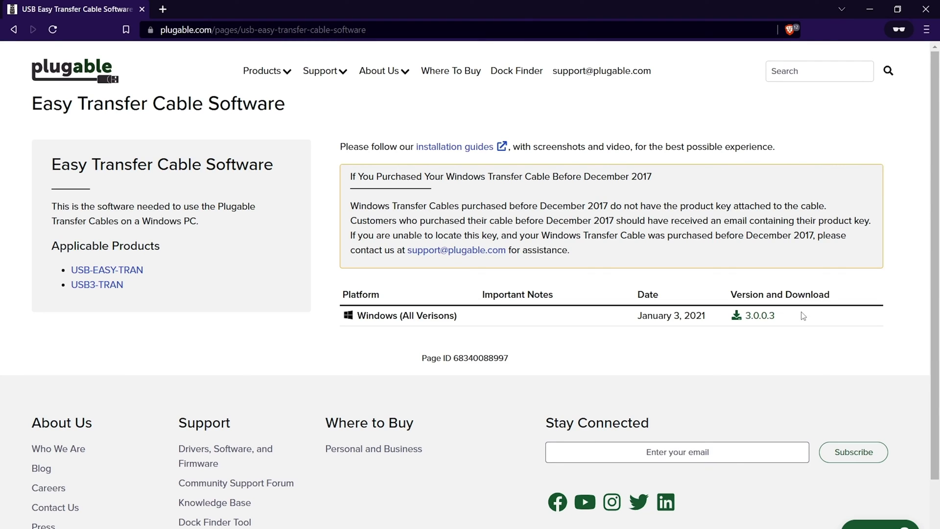
# - Download the Windows 3.0.0.3 EasySync_v3.0.0.3 zip from Plugable and save it to Downloads
pyautogui.click(757, 317)
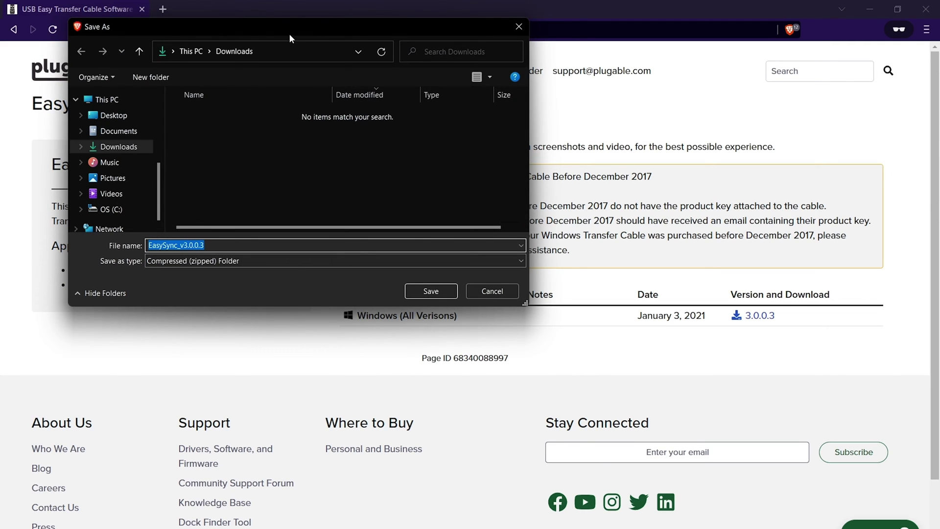
pyautogui.click(431, 293)
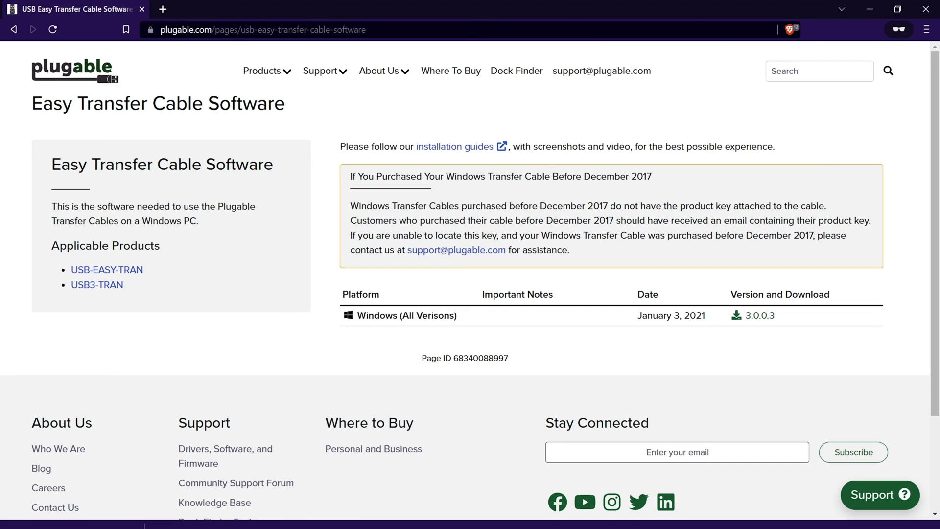
pyautogui.press('super+e')
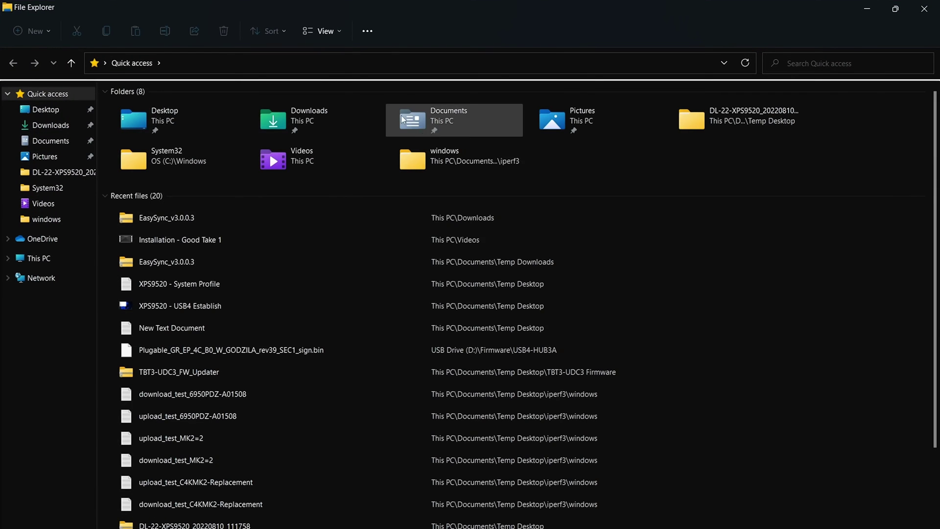
# - Open the EasySync_v3.0.0.3 zip in Downloads and try running EasySyncSetup from inside it
pyautogui.doubleClick(294, 120)
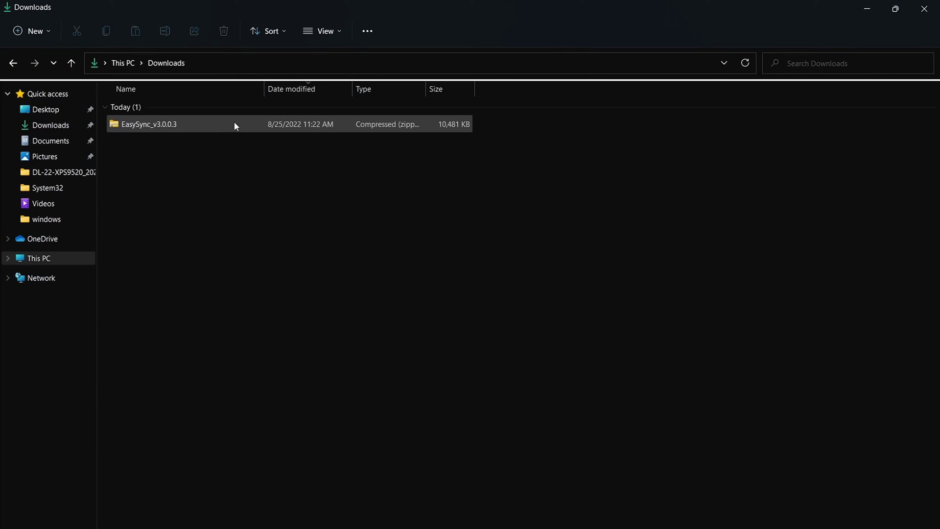
pyautogui.moveTo(148, 124)
pyautogui.doubleClick(164, 126)
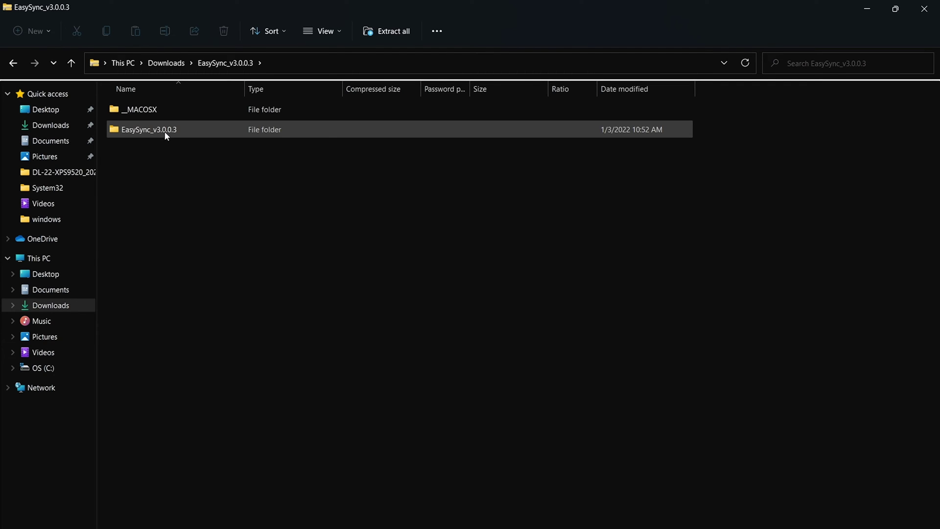
pyautogui.doubleClick(166, 130)
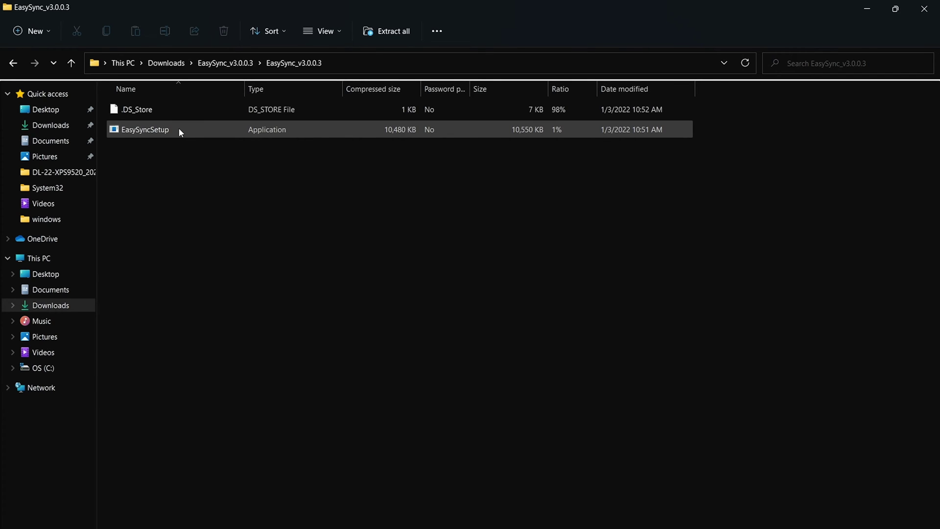
pyautogui.doubleClick(178, 128)
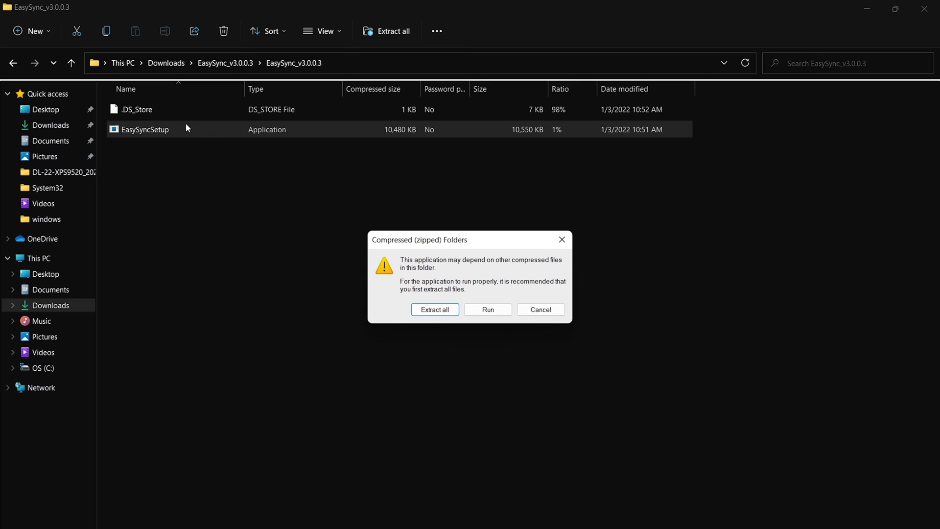
# - Extract all files into an EasySync_v3.0.0.3 folder in Downloads
pyautogui.click(440, 313)
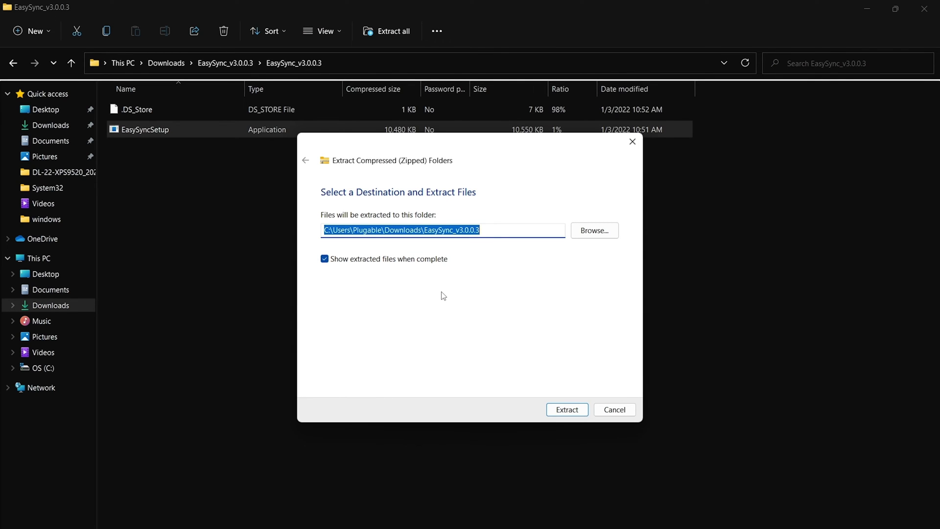
pyautogui.click(497, 231)
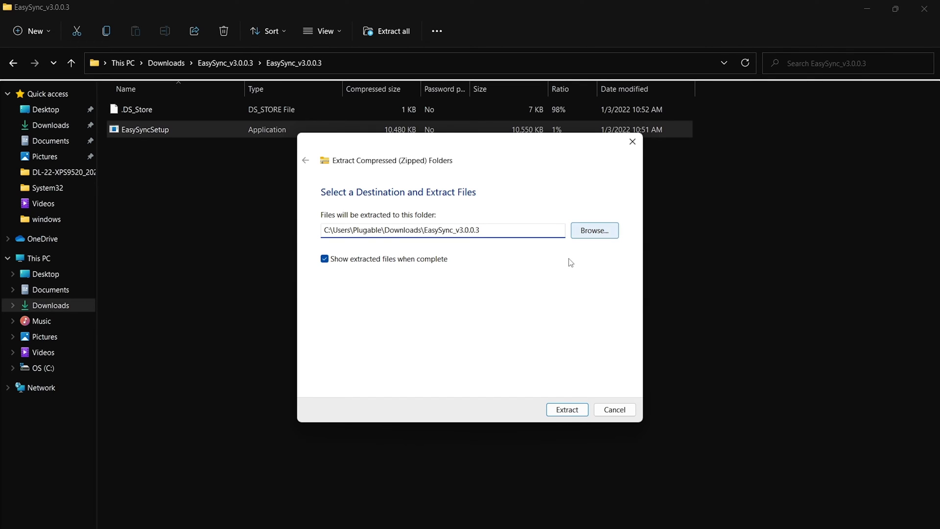
pyautogui.click(567, 413)
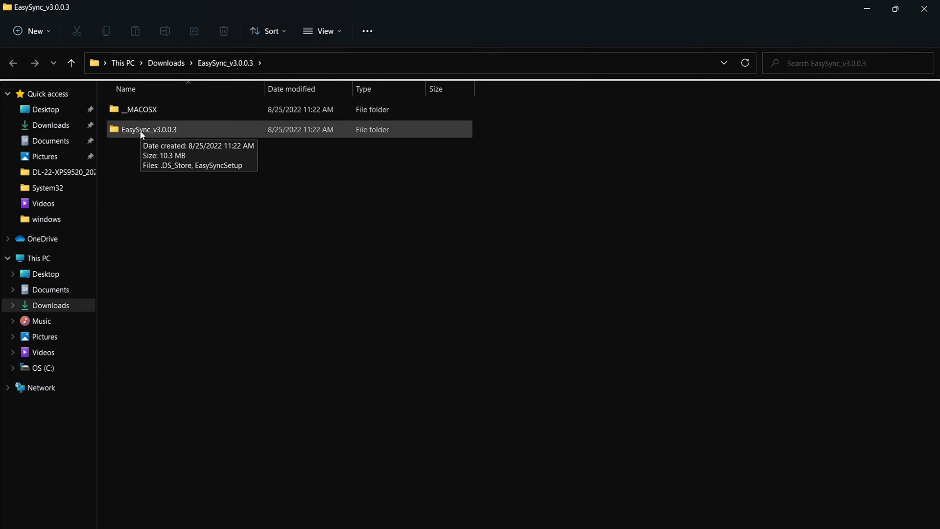
# - Run EasySyncSetup from the extracted EasySync_v3.0.0.3 folder
pyautogui.doubleClick(142, 130)
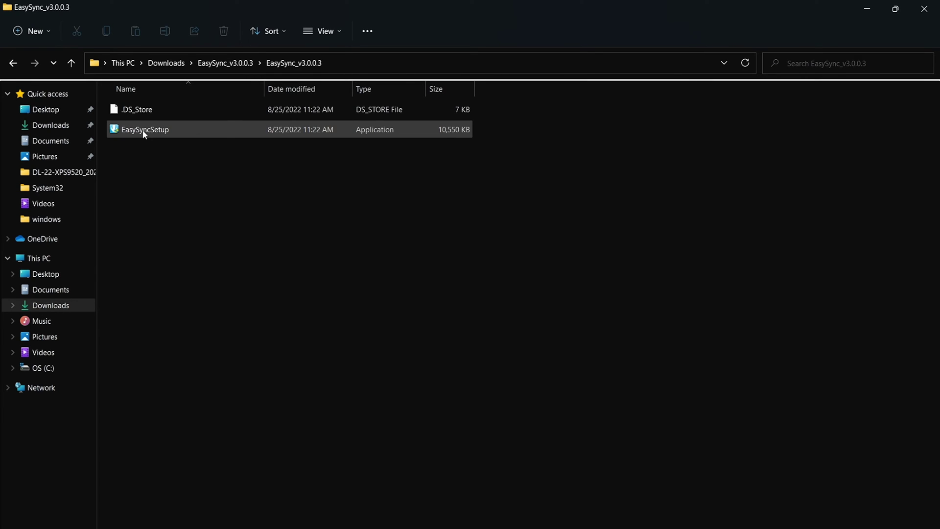
pyautogui.doubleClick(143, 131)
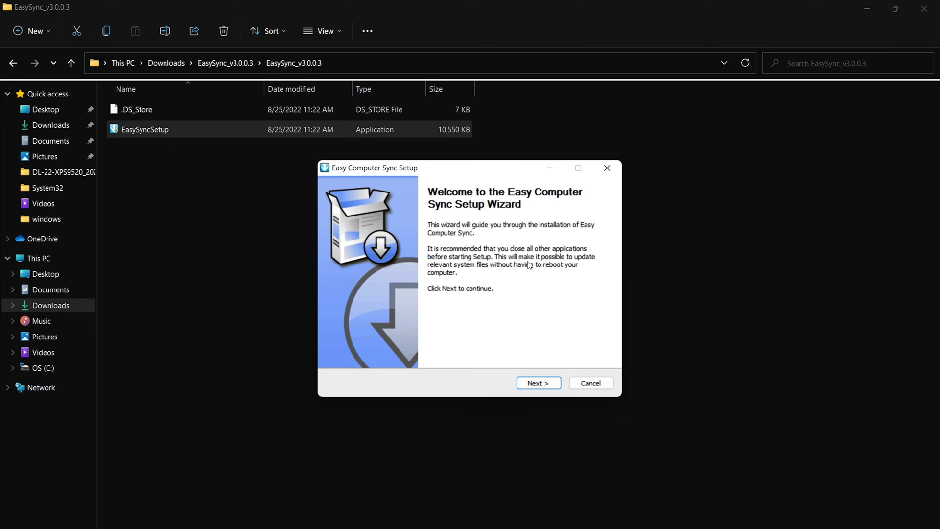
# - Accept the licence and install with the default components and Program Files folder
pyautogui.click(539, 386)
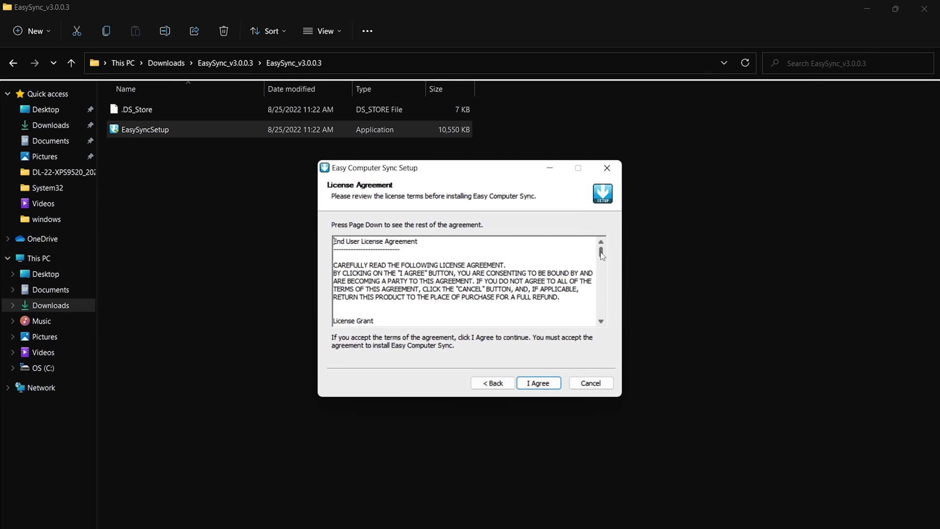
pyautogui.moveTo(601, 255); pyautogui.dragTo(603, 321)
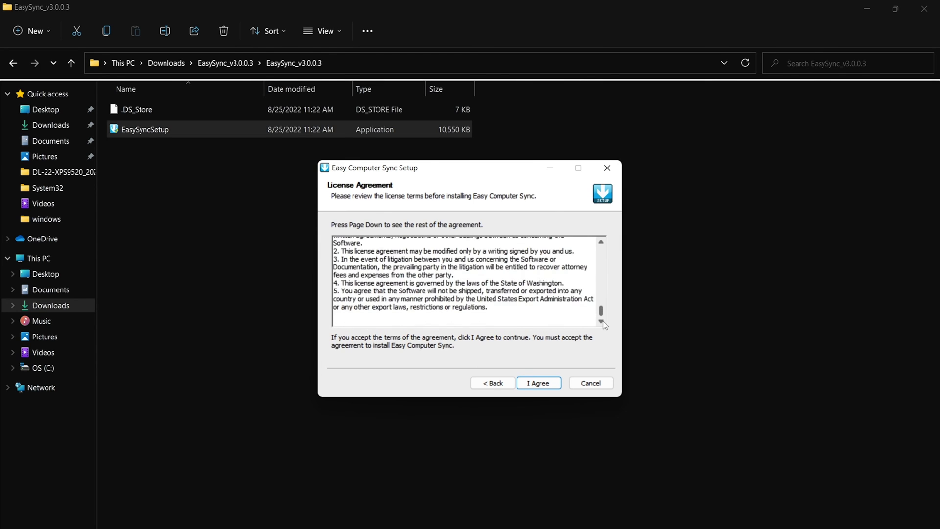
pyautogui.click(547, 387)
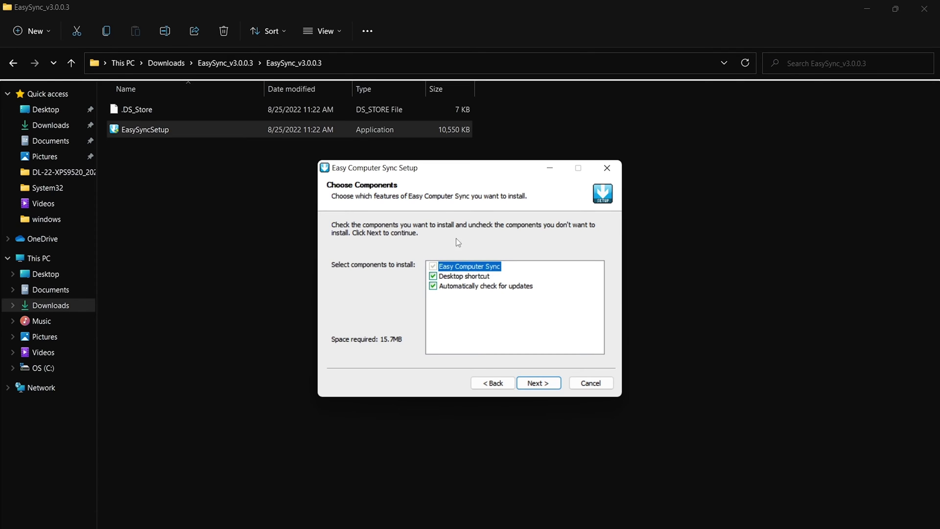
pyautogui.click(544, 382)
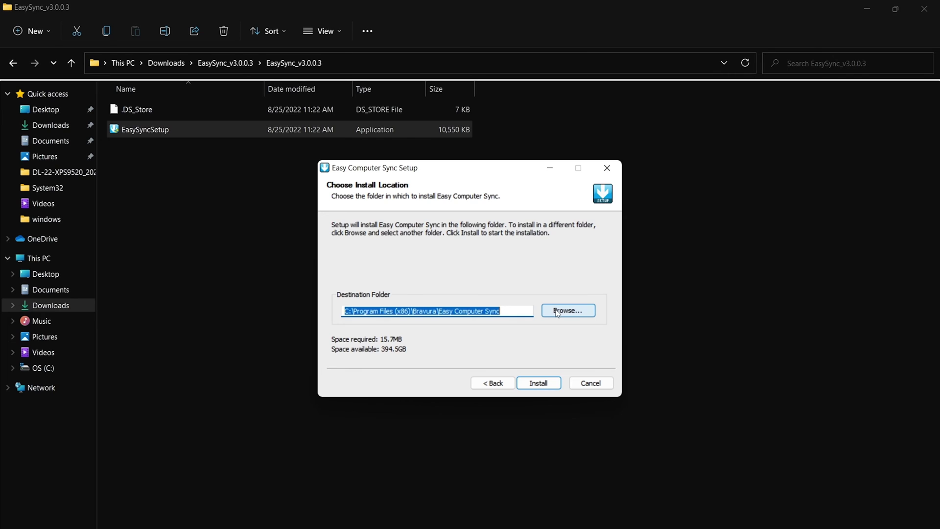
pyautogui.click(363, 311)
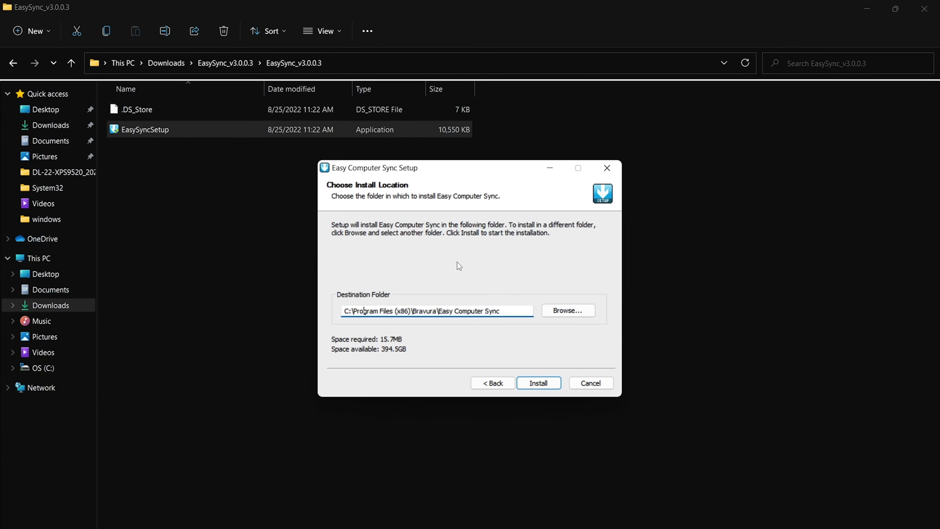
pyautogui.click(535, 384)
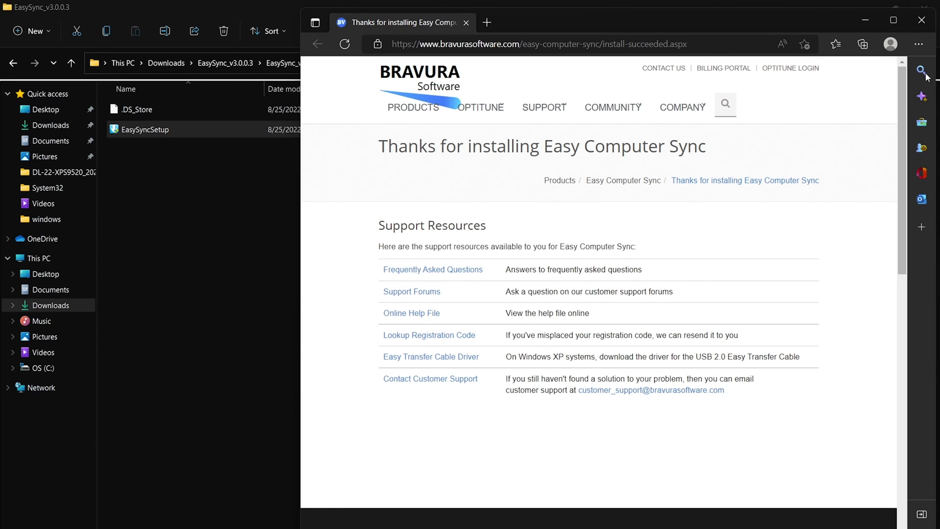
# - Close the thank-you web page and finish setup with 'Run Easy Computer Sync' unchecked
pyautogui.click(921, 20)
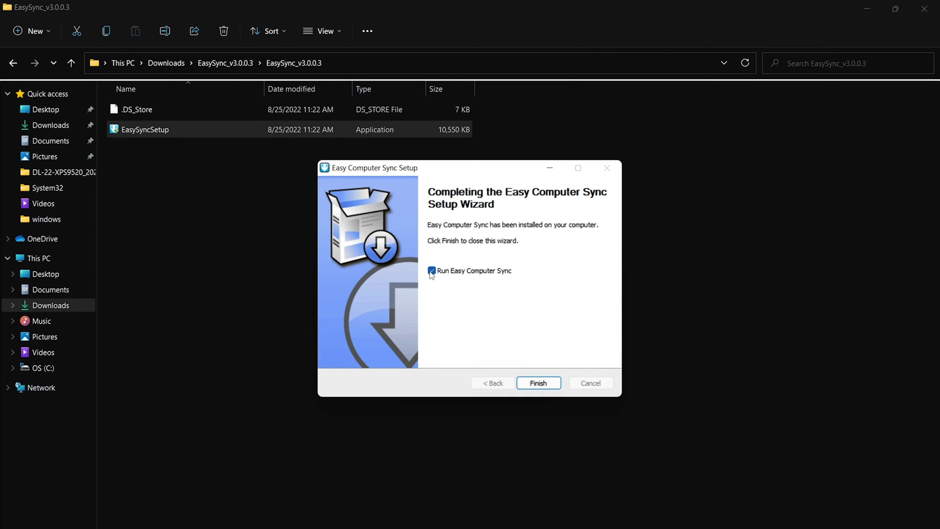
pyautogui.click(432, 272)
pyautogui.click(538, 384)
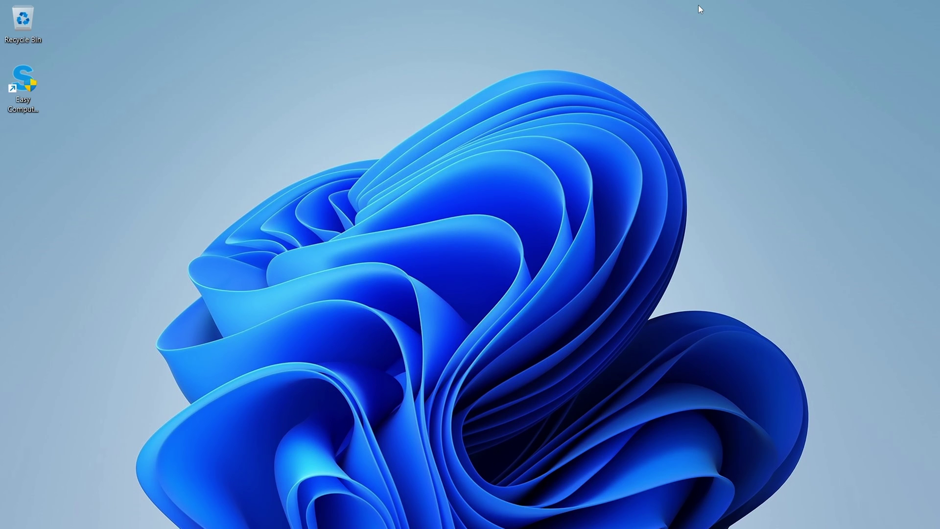
# - Launch Easy Computer Sync by searching 'easy' from the Start menu
pyautogui.press('super')
pyautogui.write('ea')
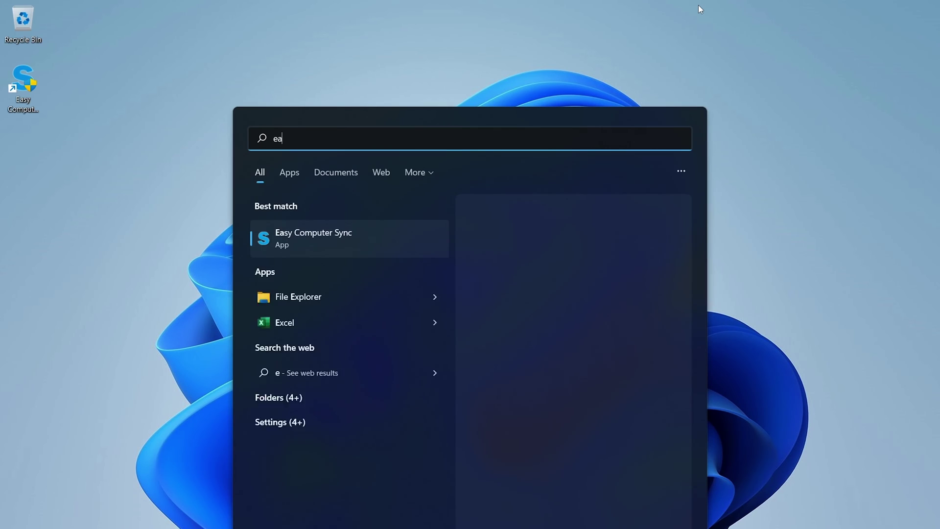
pyautogui.write('sy')
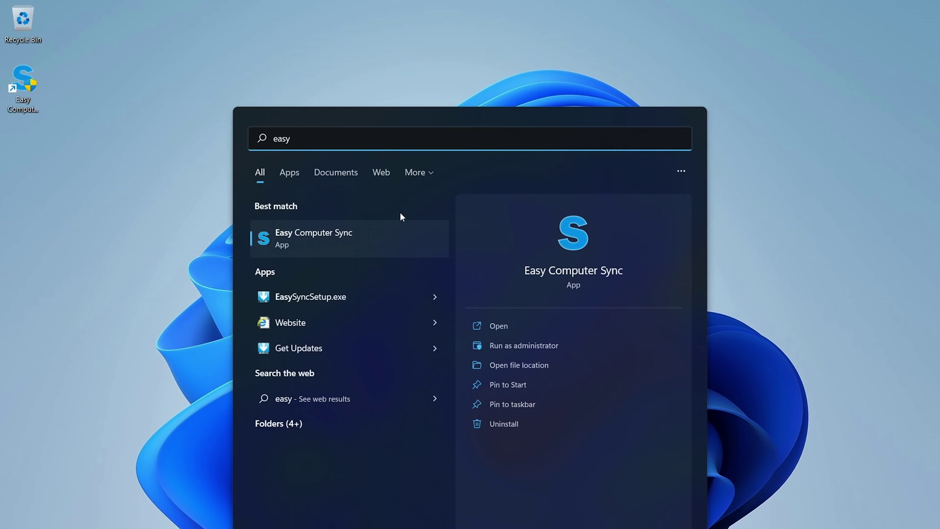
pyautogui.click(326, 235)
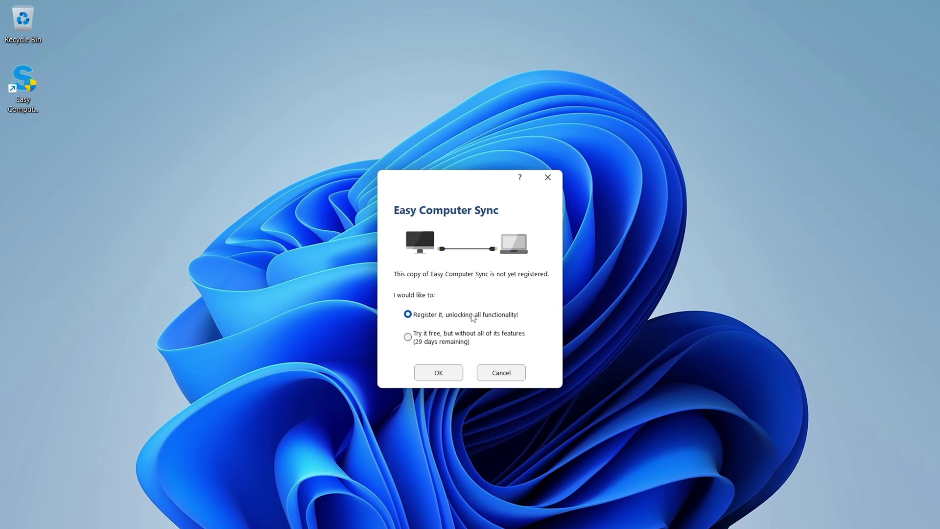
# - Choose Register and submit the product key to register the copy
pyautogui.click(437, 376)
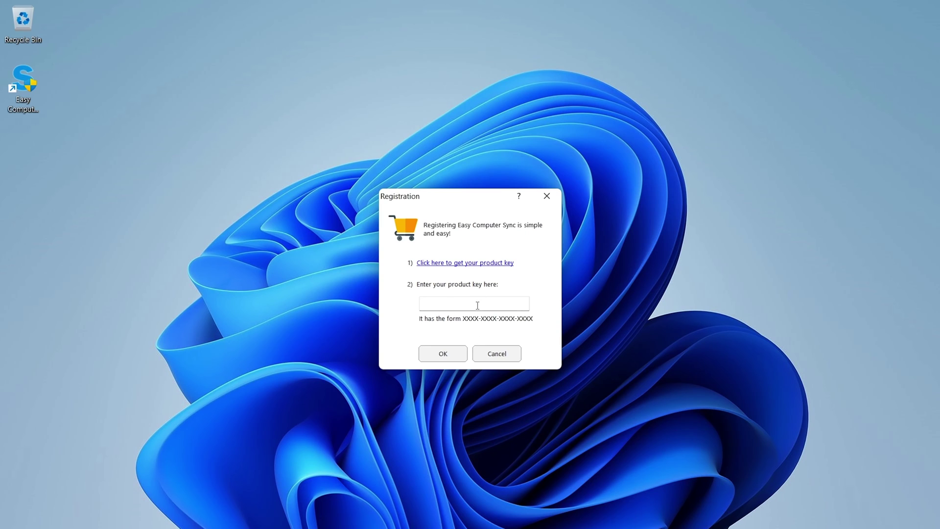
pyautogui.click(477, 305)
pyautogui.write('X')
pyautogui.write('XX')
pyautogui.write('X-X')
pyautogui.write('X')
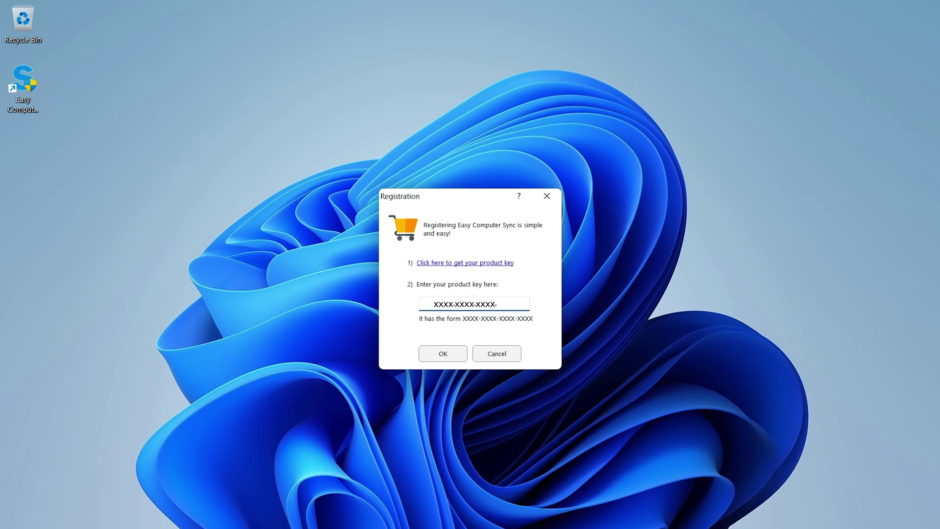
pyautogui.write('XX-XXXX')
pyautogui.click(436, 358)
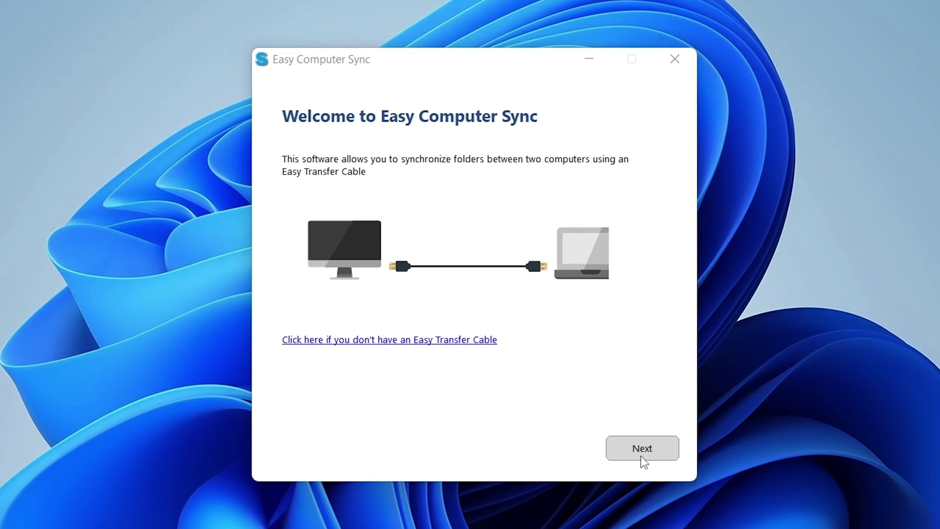
# - Go past the Welcome and 'Setting up your other computer' pages to the transfer options
pyautogui.click(641, 455)
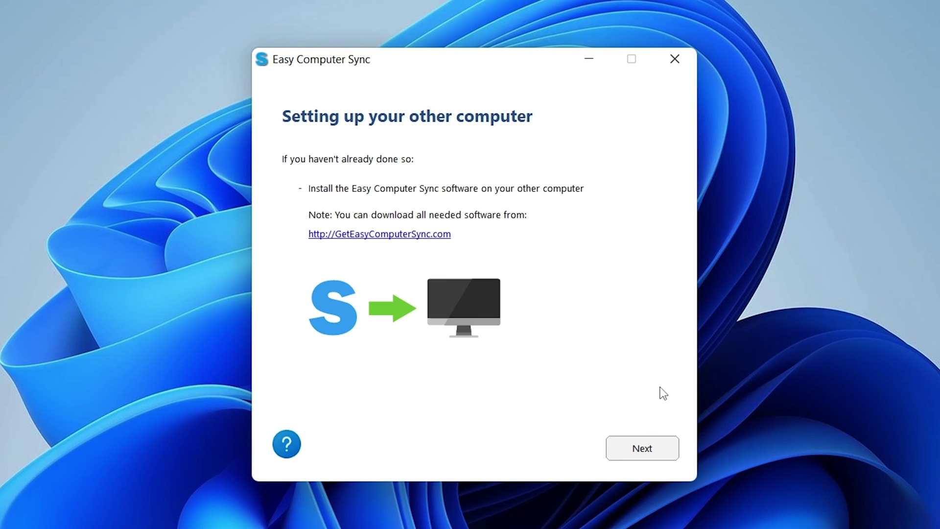
pyautogui.click(655, 453)
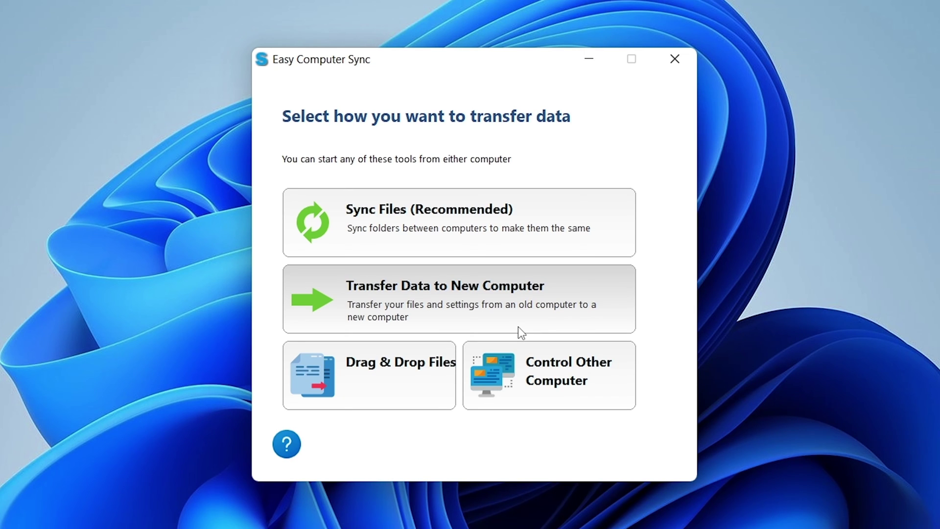
pyautogui.click(496, 282)
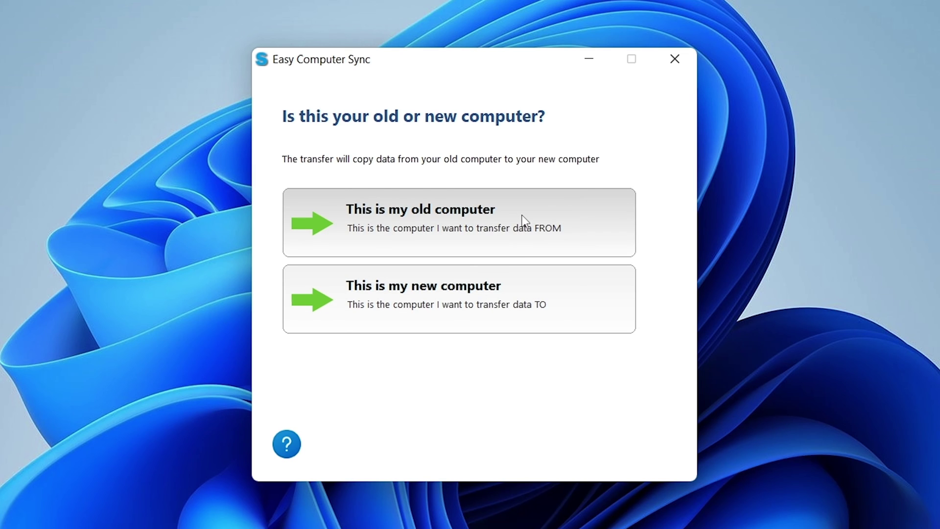
# - Mark this machine as the old computer and clear every item under Plugable
pyautogui.click(580, 209)
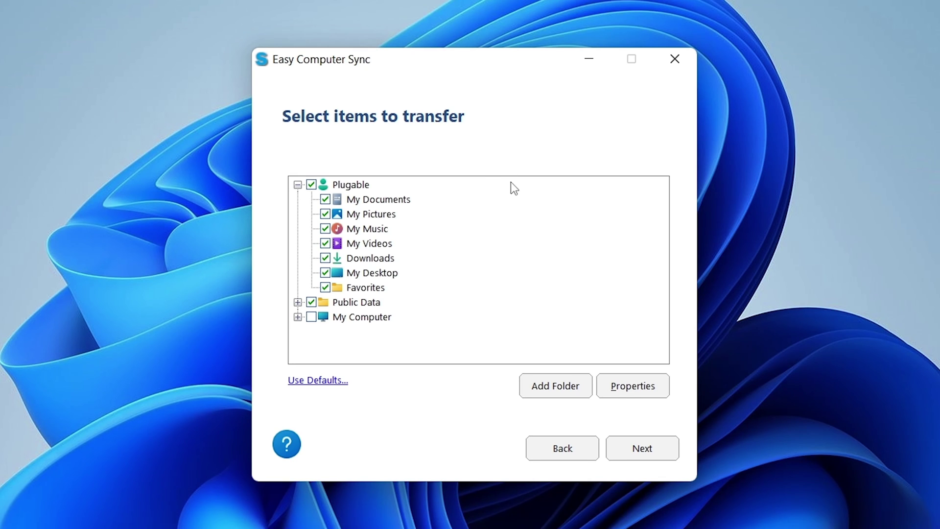
pyautogui.click(311, 184)
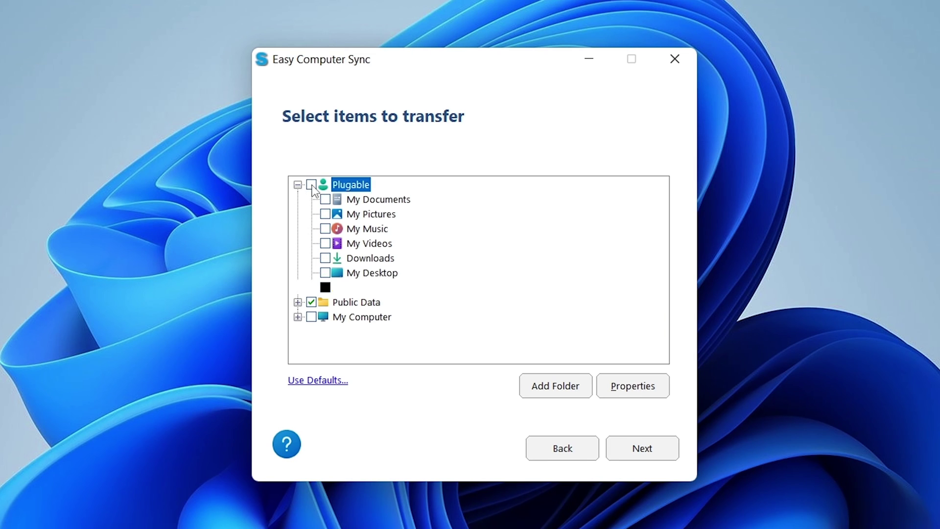
# - Exclude Public Data, tick only My Documents, and start the transfer
pyautogui.click(311, 301)
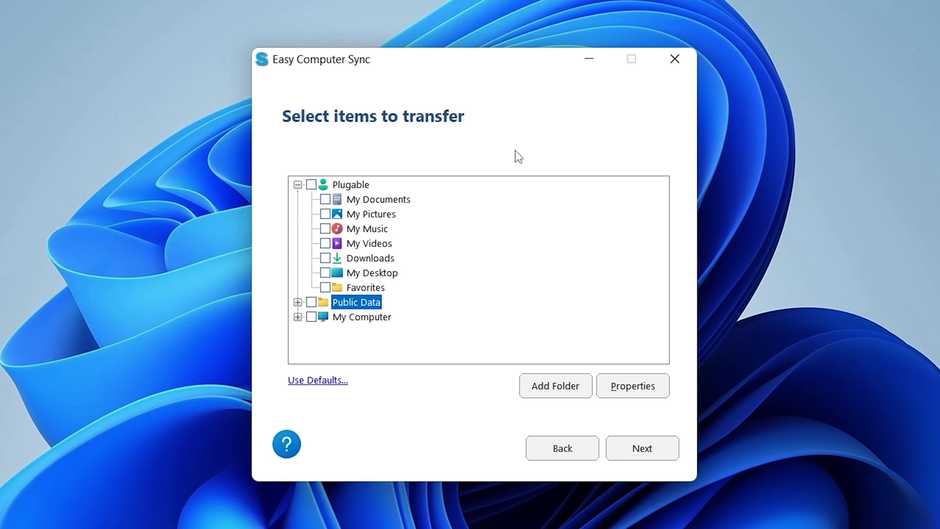
pyautogui.click(326, 200)
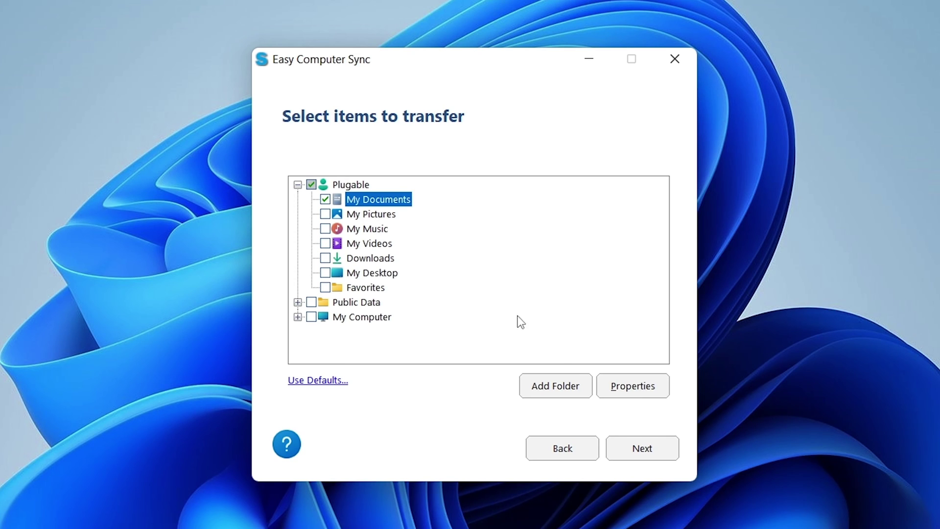
pyautogui.click(620, 453)
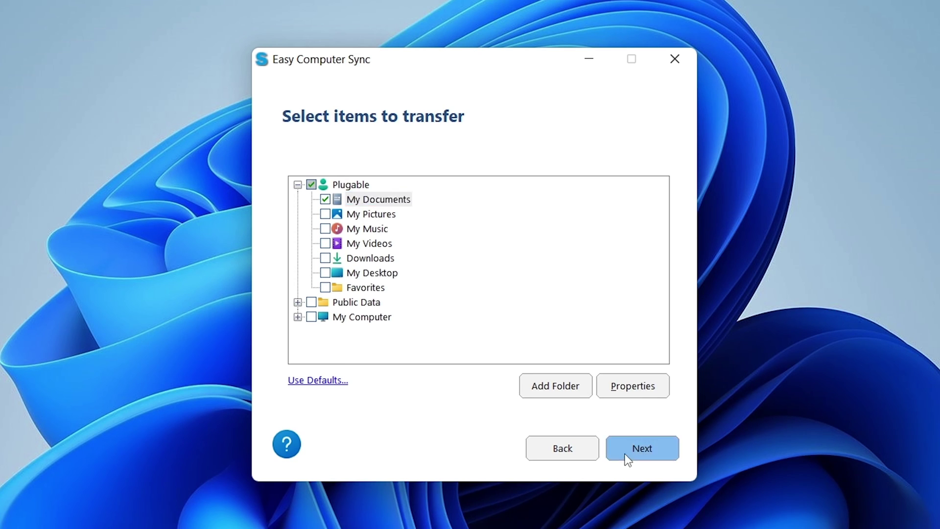